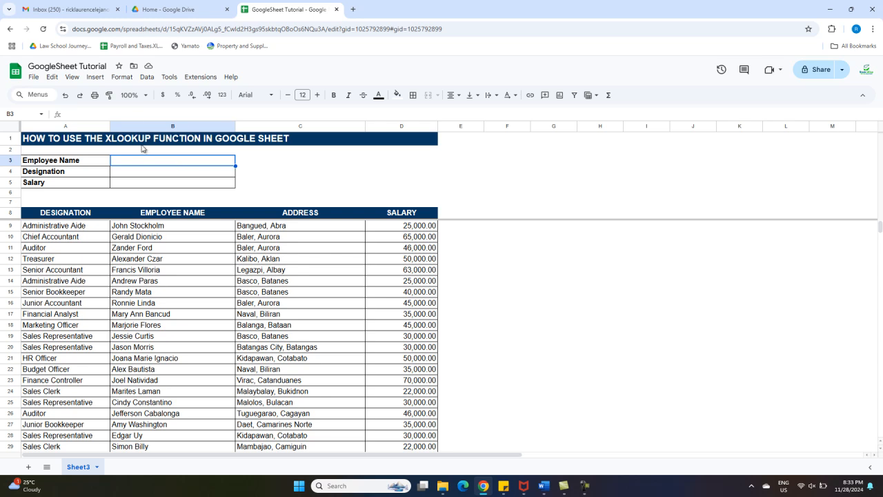
- Set the sheet's zoom level to 125%
left_click(138, 95)
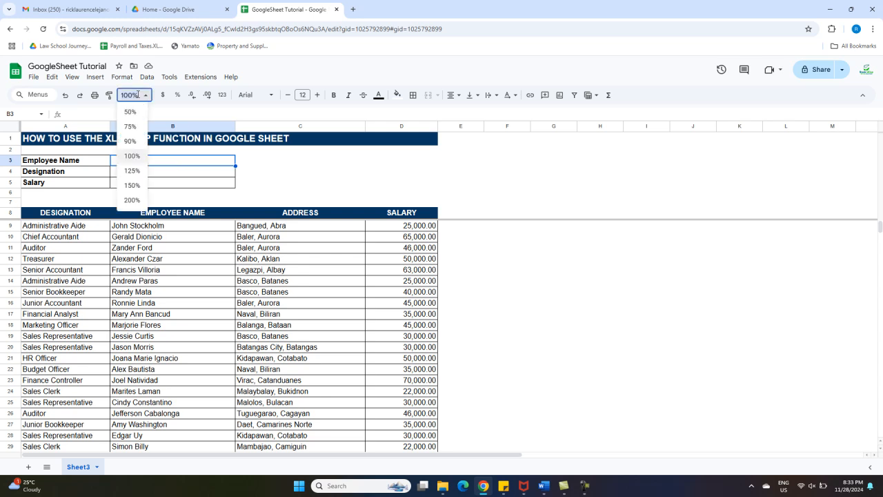
left_click(132, 170)
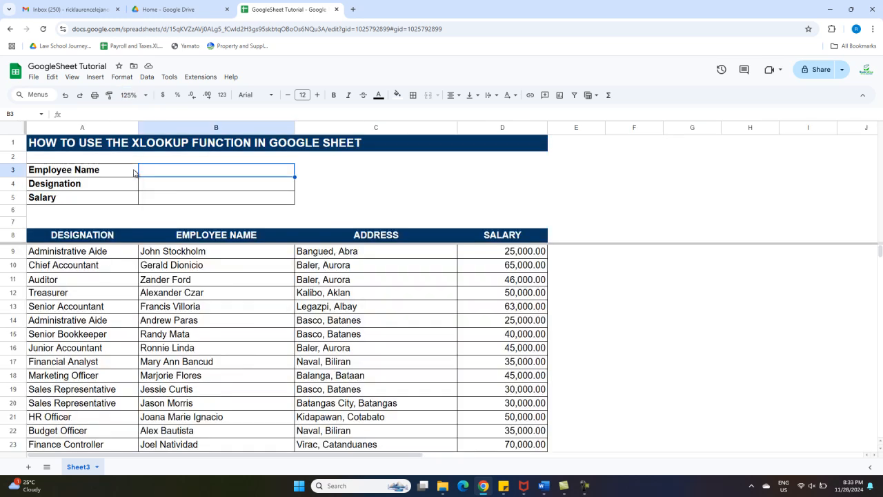
- Examine the employee data's Designation, Employee Name, Address and Salary columns and the empty lookup cells above them
left_click(193, 253)
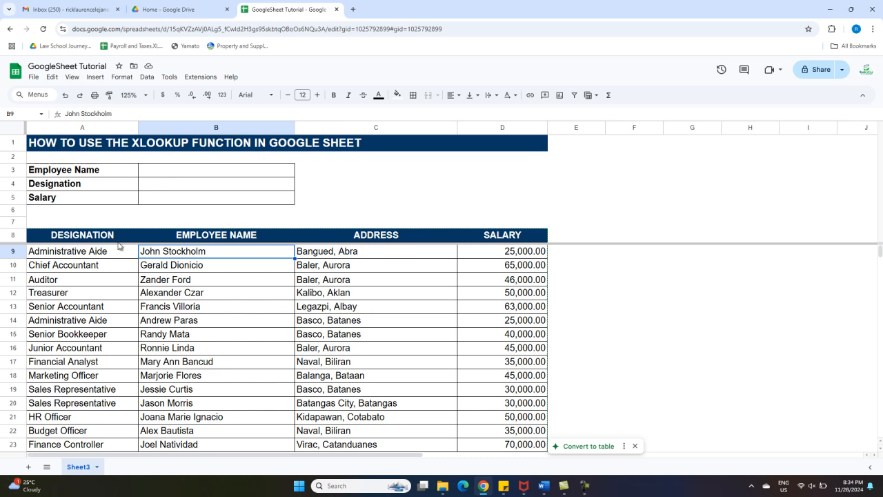
left_click(319, 256)
key("shift+Right")
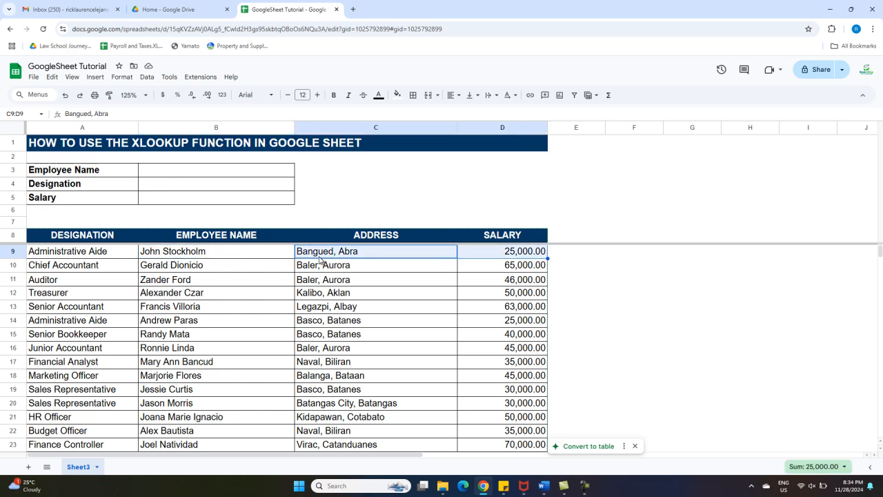
left_click(268, 253)
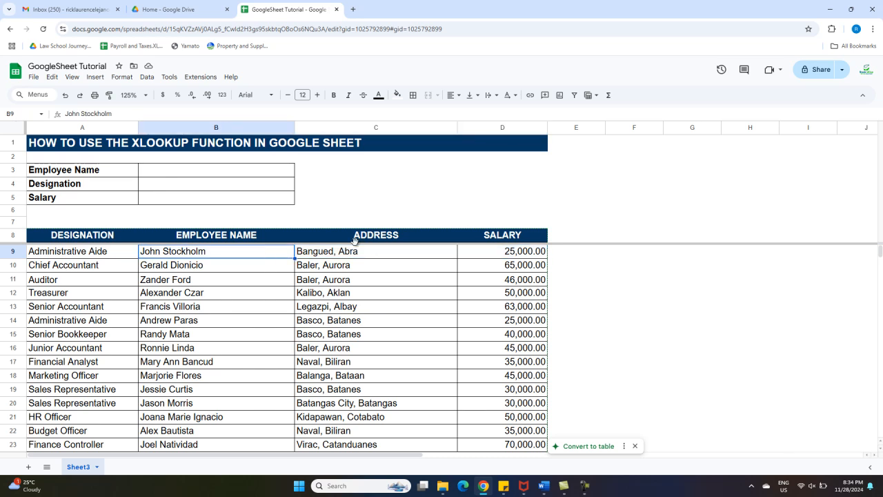
left_click(380, 243)
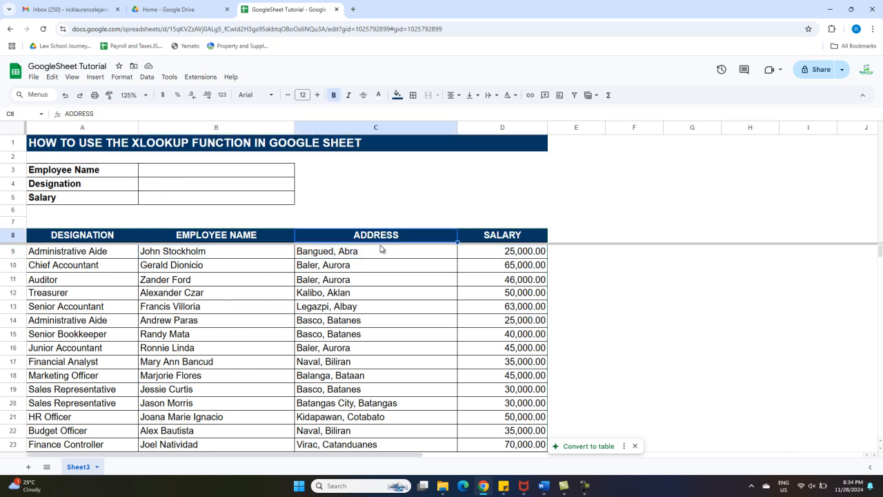
left_click(481, 243)
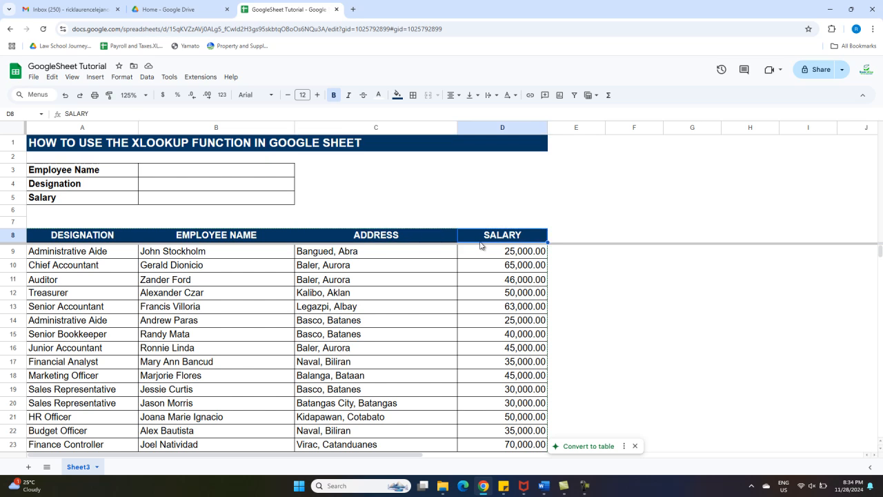
left_click(399, 218)
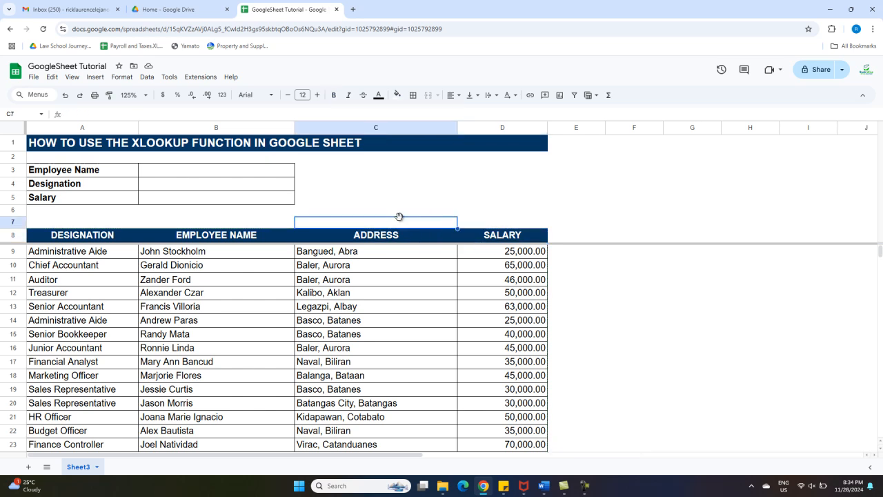
left_click(223, 256)
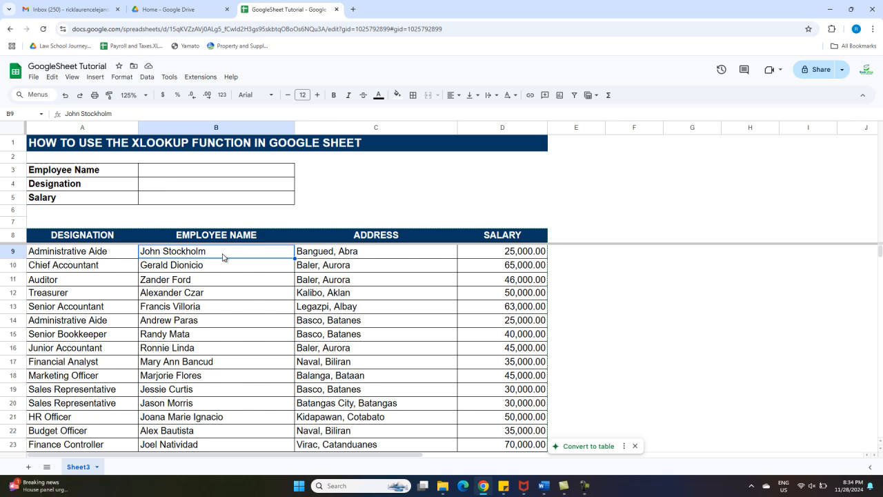
left_click(216, 323)
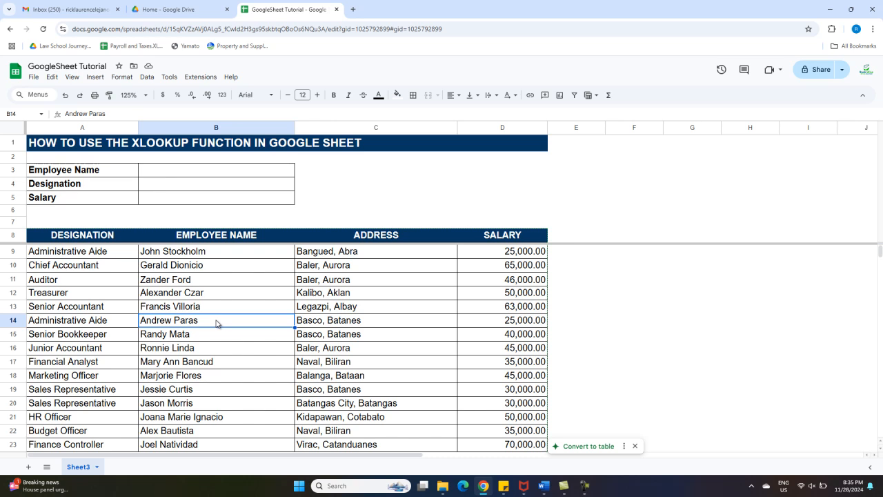
left_click(118, 241)
key("Right")
key("Right")
key("Right")
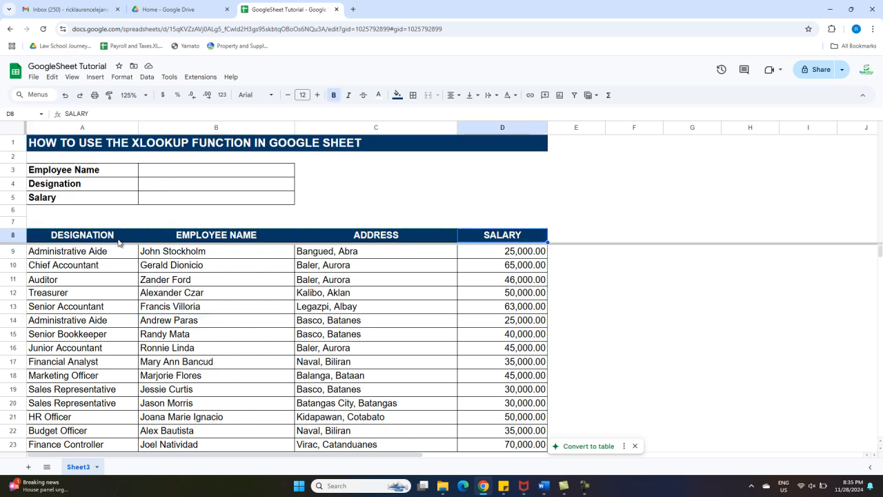
left_click(227, 172)
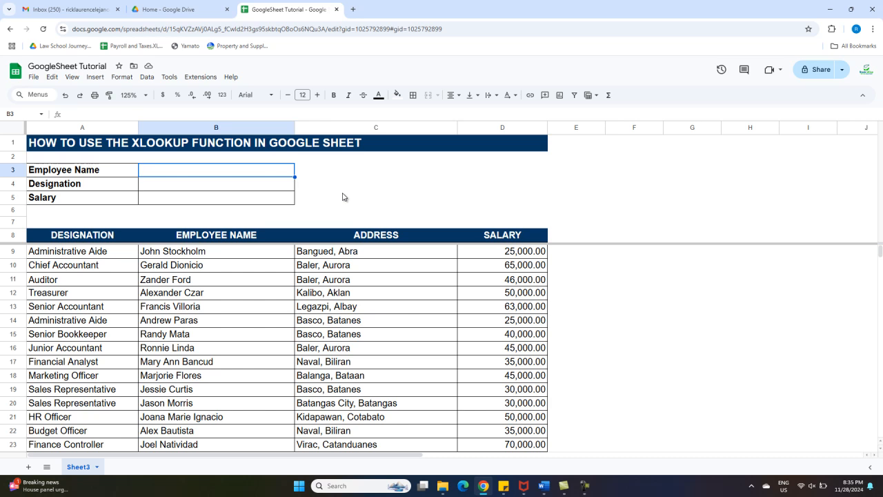
- Convert the employee data range A8:D29 into a table
left_click(241, 282)
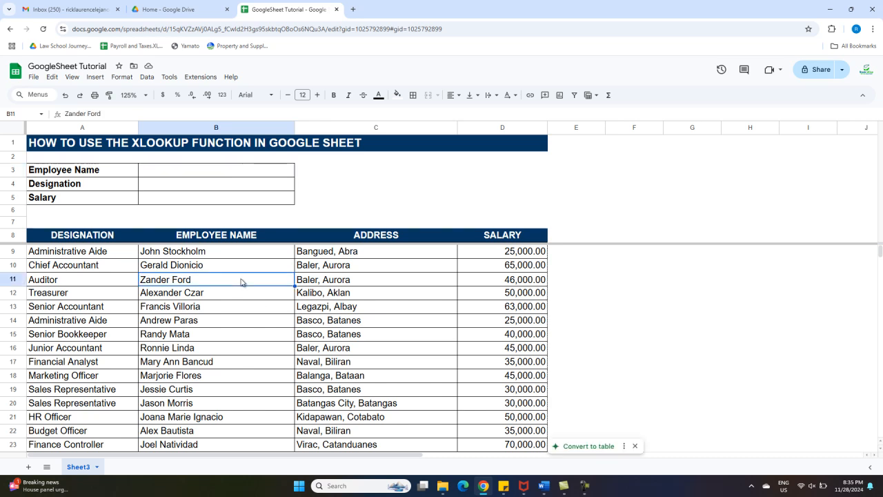
left_click(121, 77)
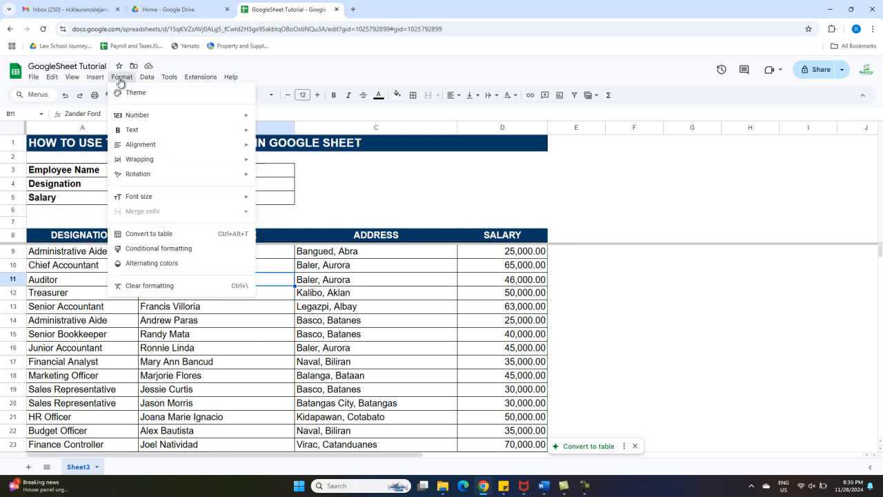
left_click(167, 234)
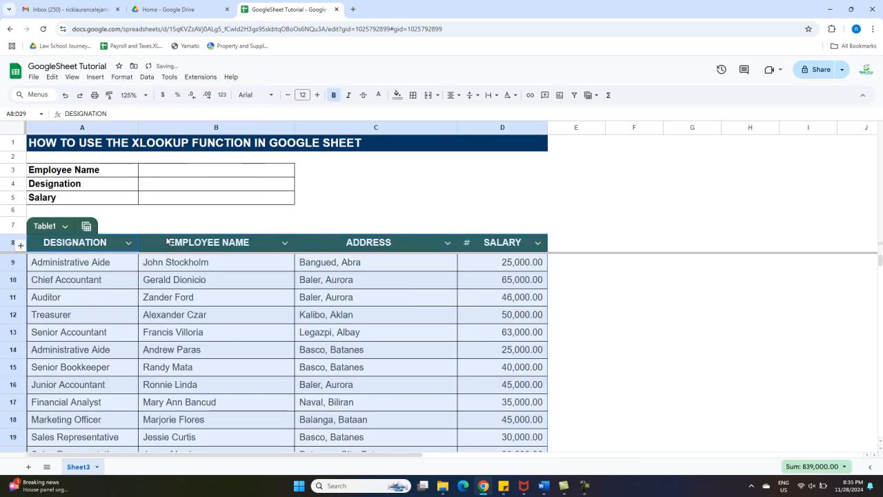
left_click(265, 312)
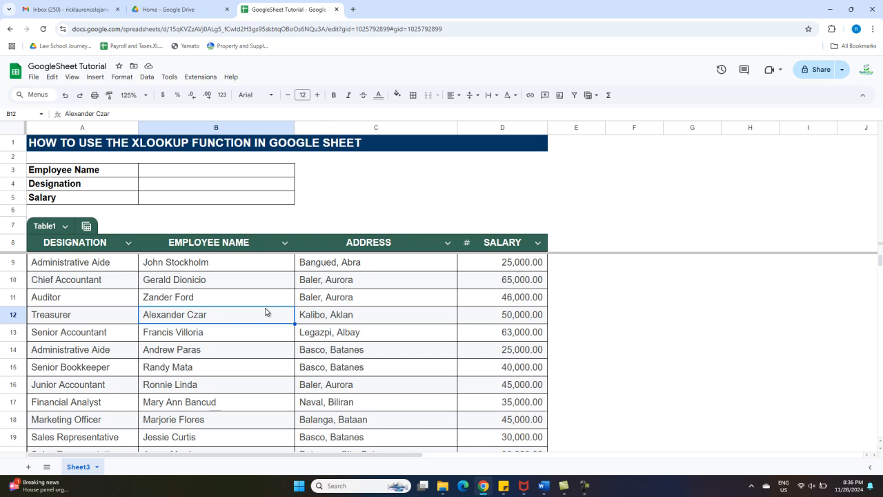
- Rename the employee table as Employee_Record
left_click(42, 226)
double_click(42, 225)
type("Em")
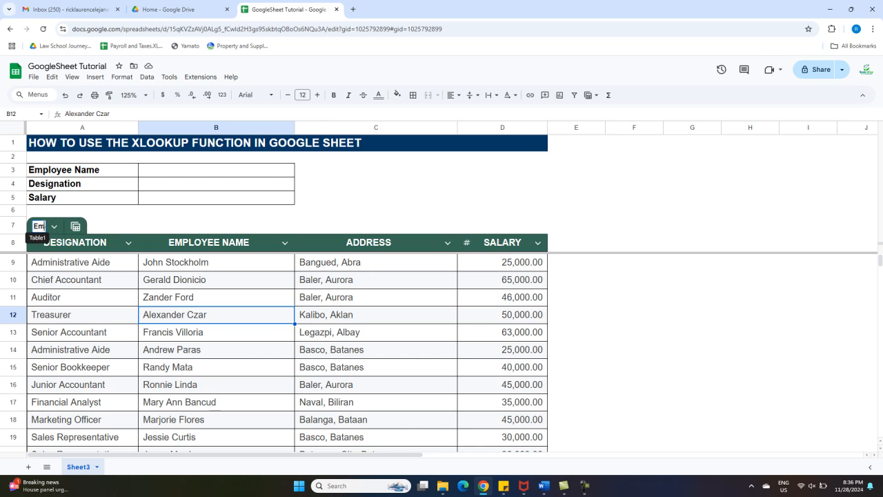
type("ployee")
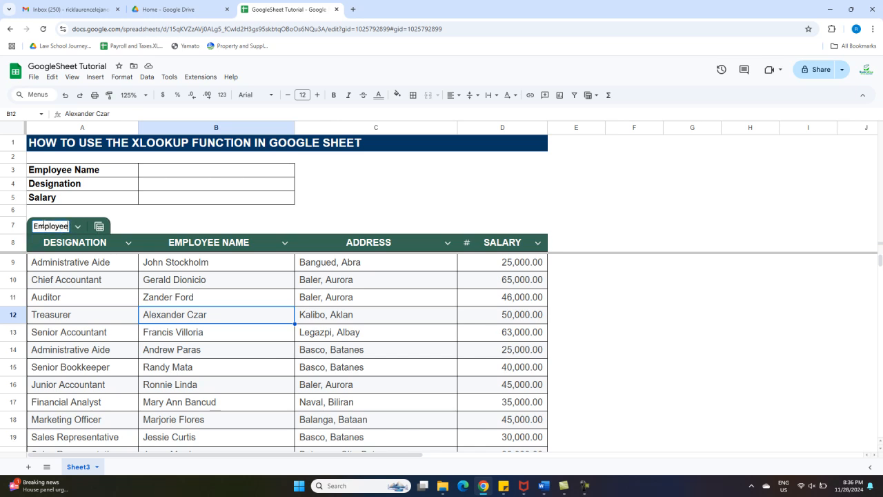
type("_Record")
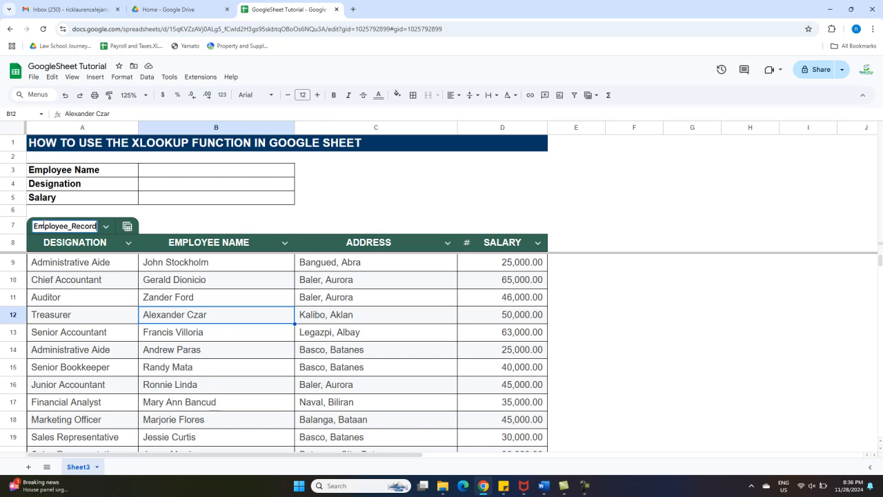
left_click(74, 280)
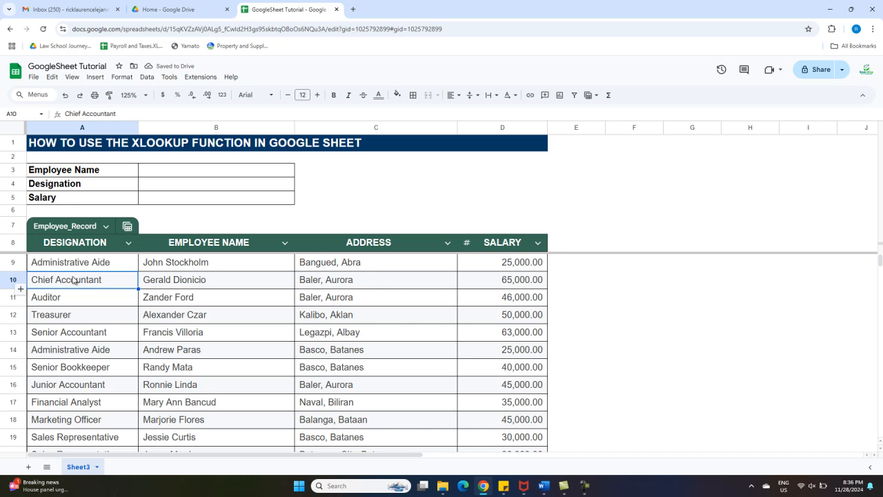
- Enter the full name of the employee listed in row 16 into the Employee Name cell B3
left_click(207, 176)
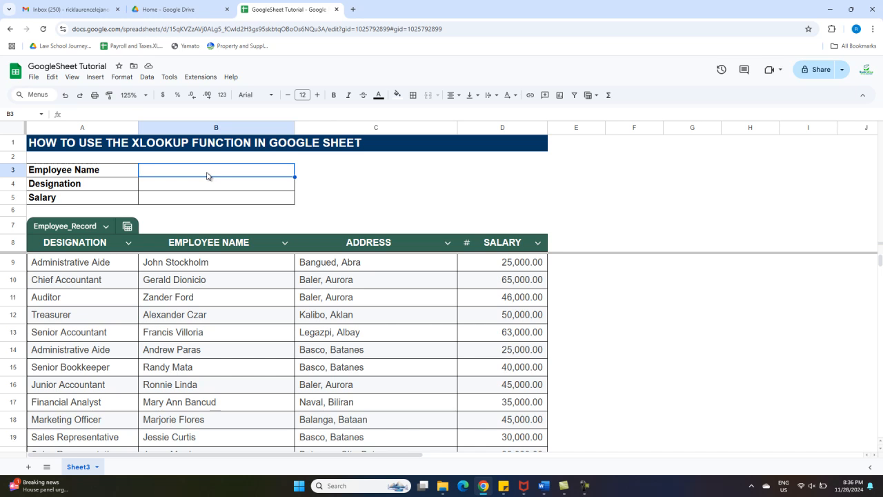
type("Ronnie ")
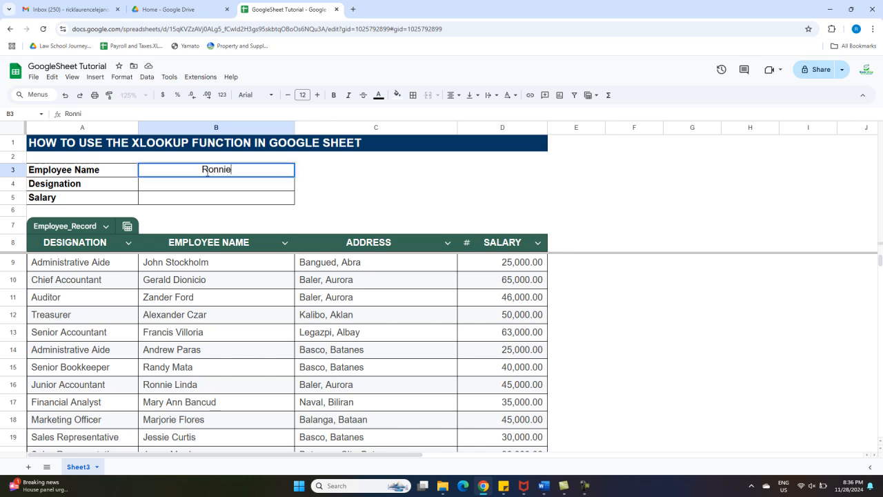
type("Linda")
key("Return")
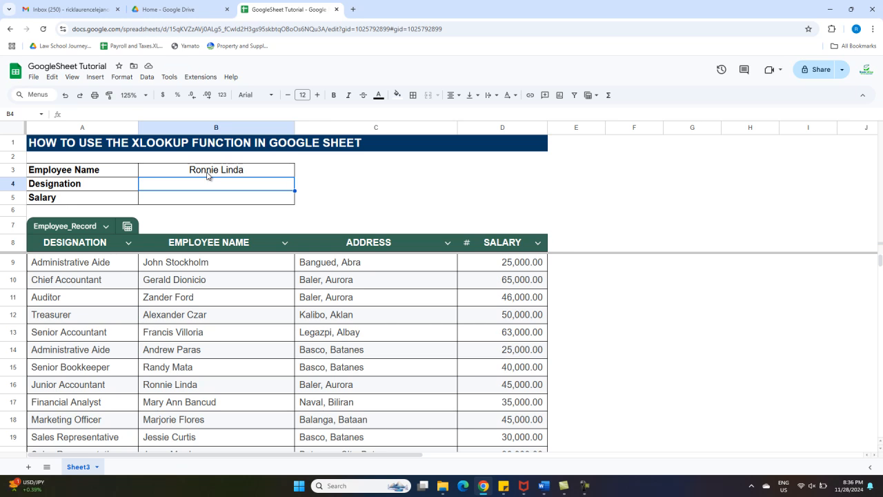
- Start an XLOOKUP formula in Designation cell B4 with B3 as search key and Employee_Record[EMPLOYEE NAME] as lookup range
type("=x")
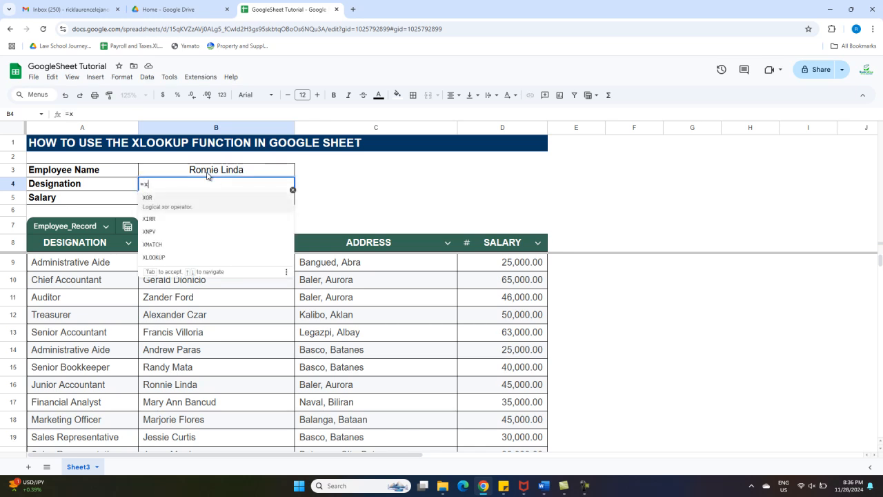
type("looku")
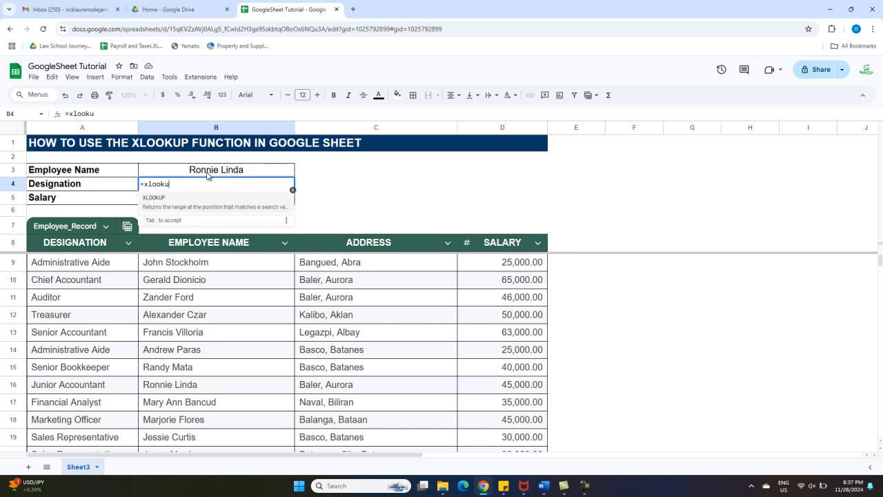
type("p(")
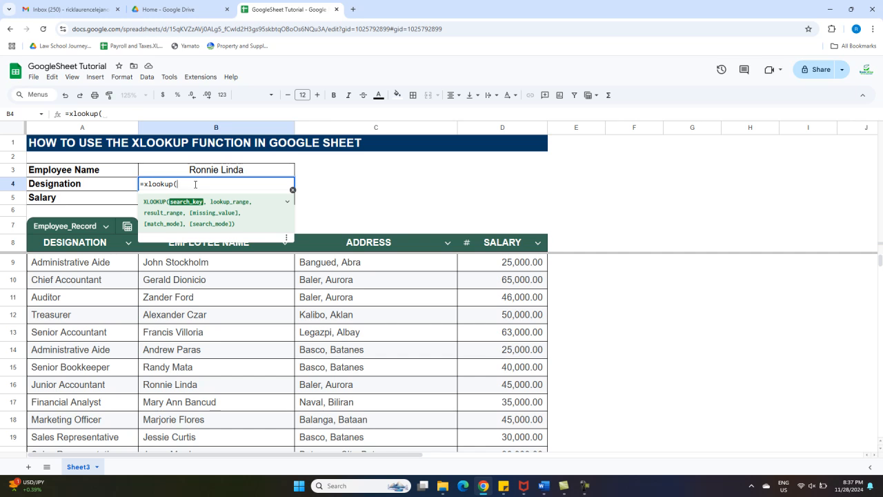
left_click(222, 171)
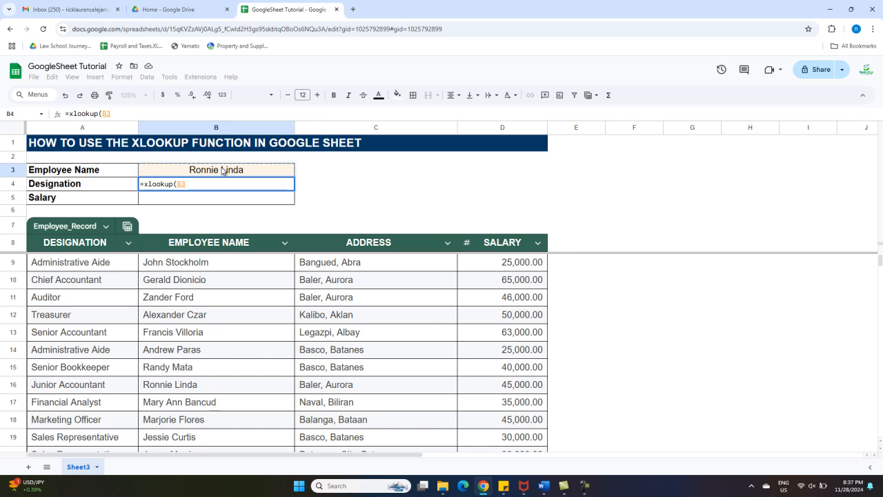
type(",")
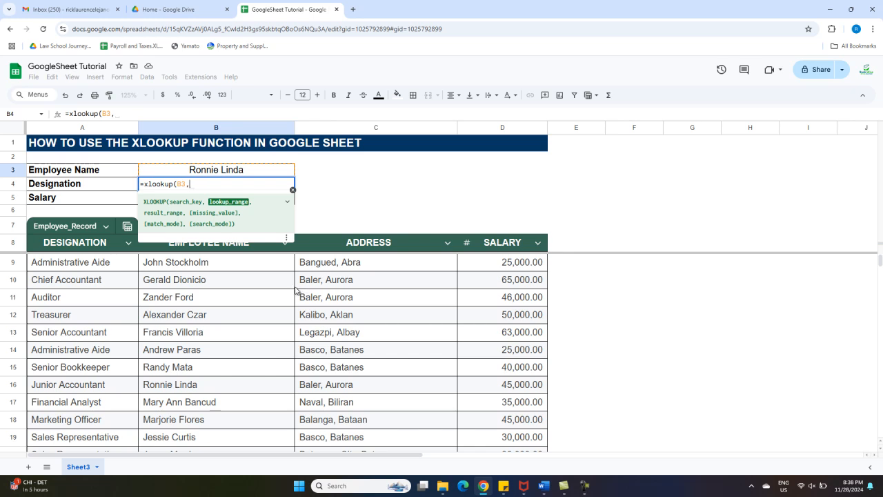
left_click(241, 266)
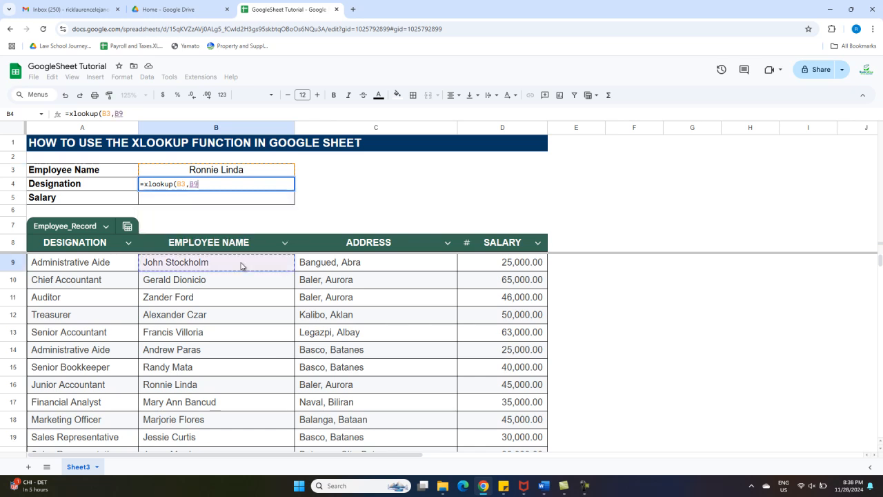
key("ctrl+shift+Down")
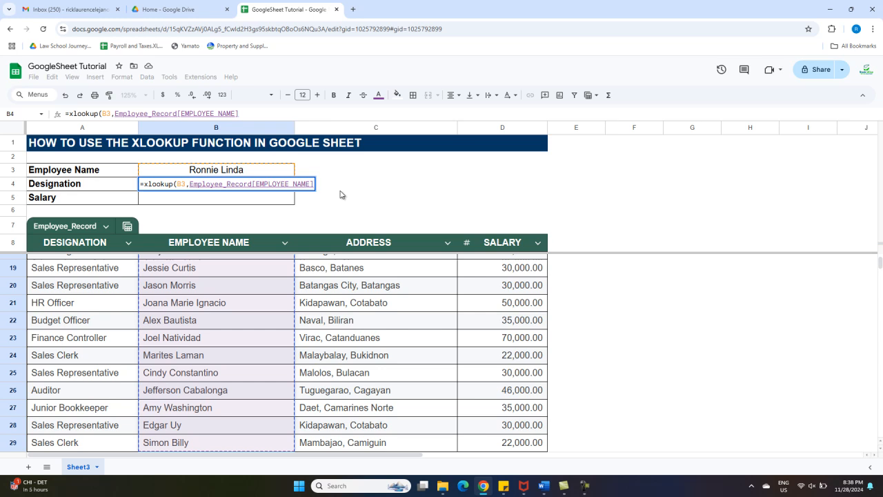
type(",")
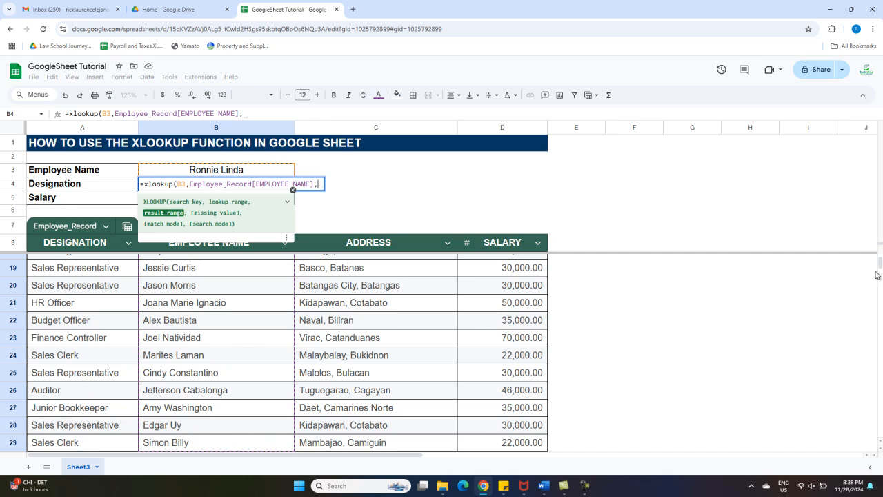
- Complete the XLOOKUP formula in B4 with Employee_Record[DESIGNATION] as the result range
scroll(880, 266, "up", 4)
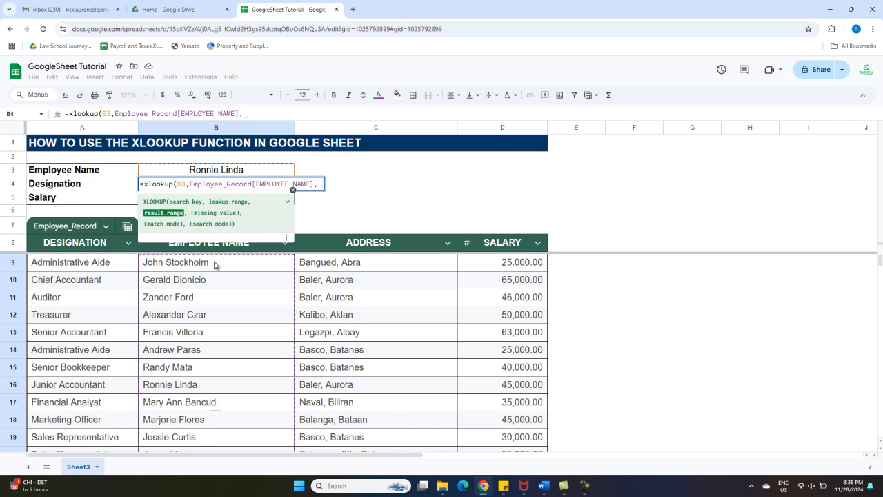
left_click(83, 267)
scroll(83, 267, "down", 3)
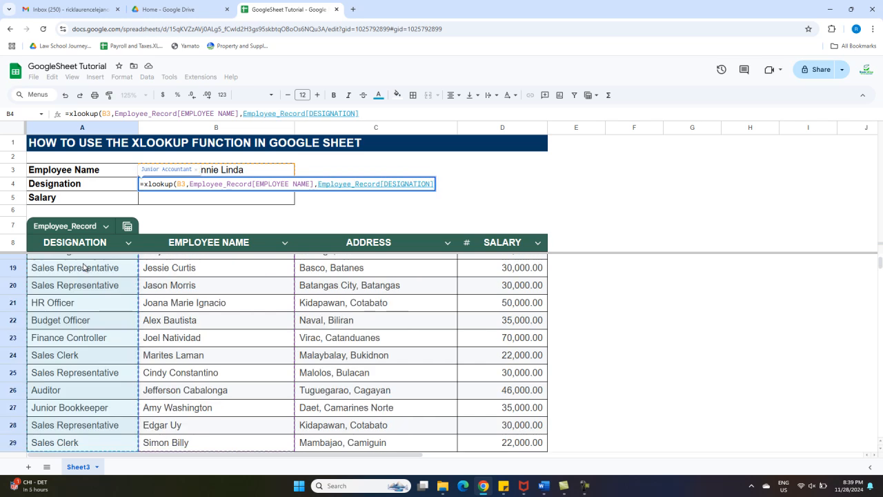
type(")")
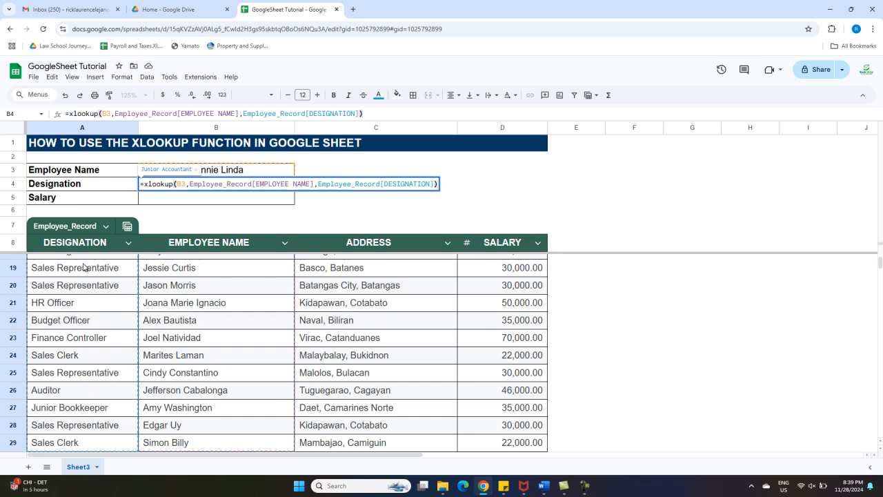
key("Return")
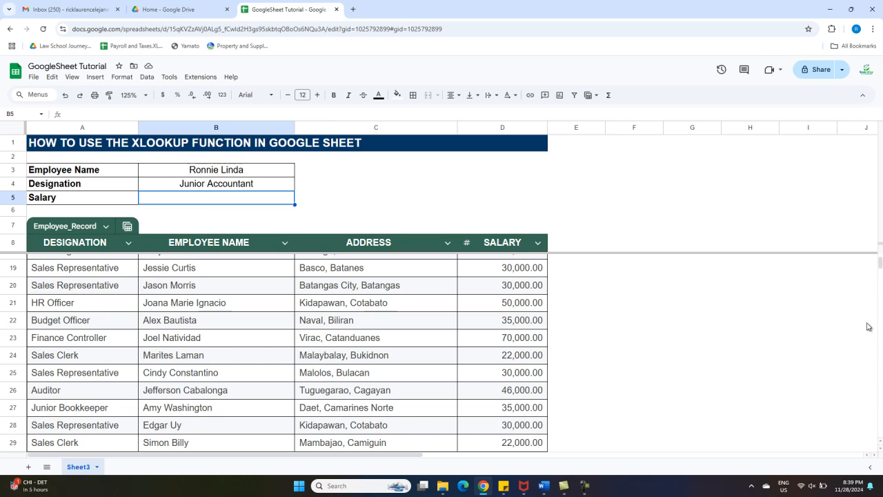
- Start an XLOOKUP formula in Salary cell B5 with B3 as search key and Employee_Record[EMPLOYEE NAME] as lookup range
left_click_drag(880, 264, 881, 257)
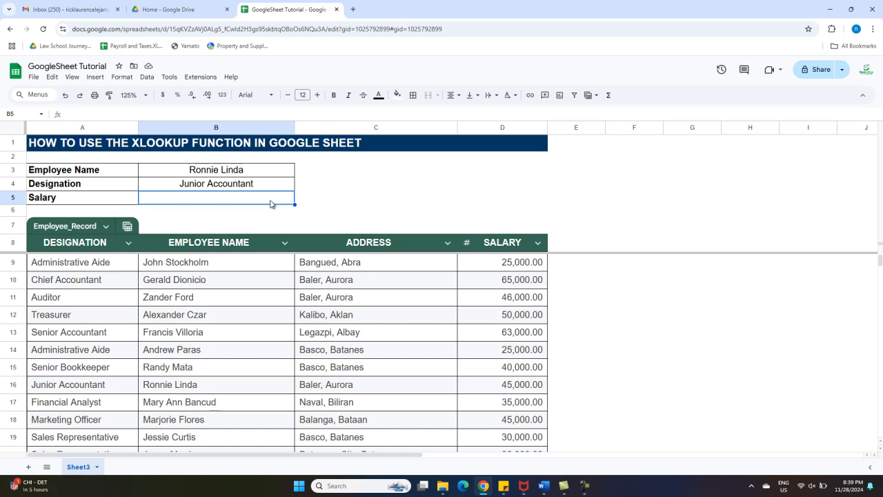
type("=xlookup(")
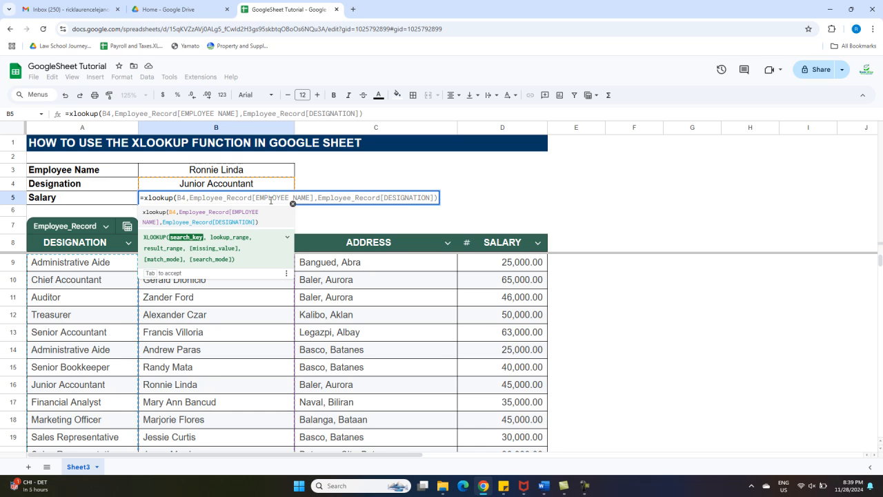
left_click(239, 171)
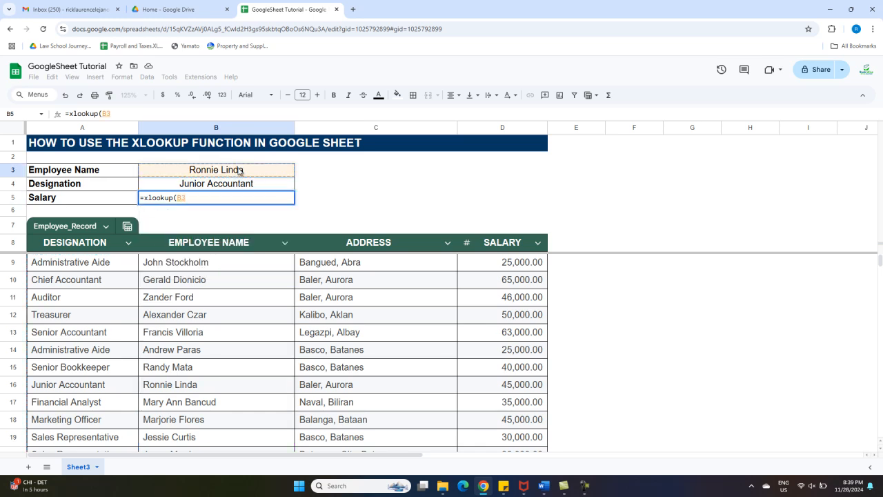
type(",")
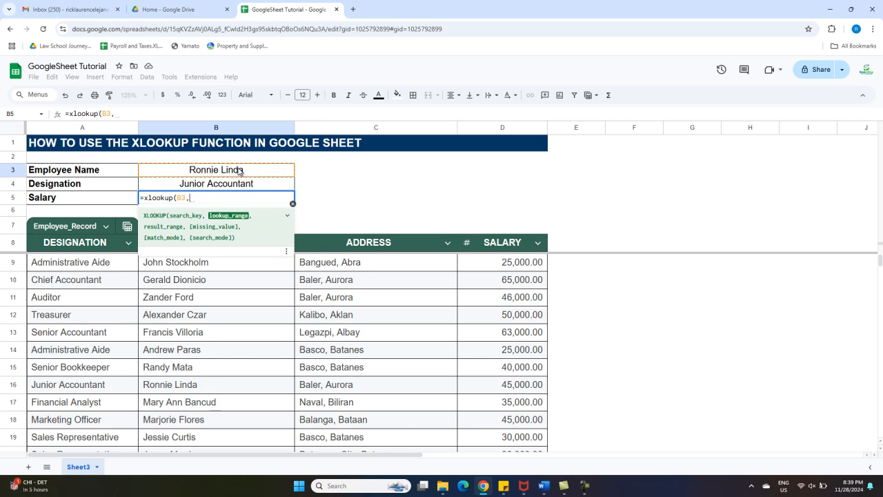
left_click(186, 271)
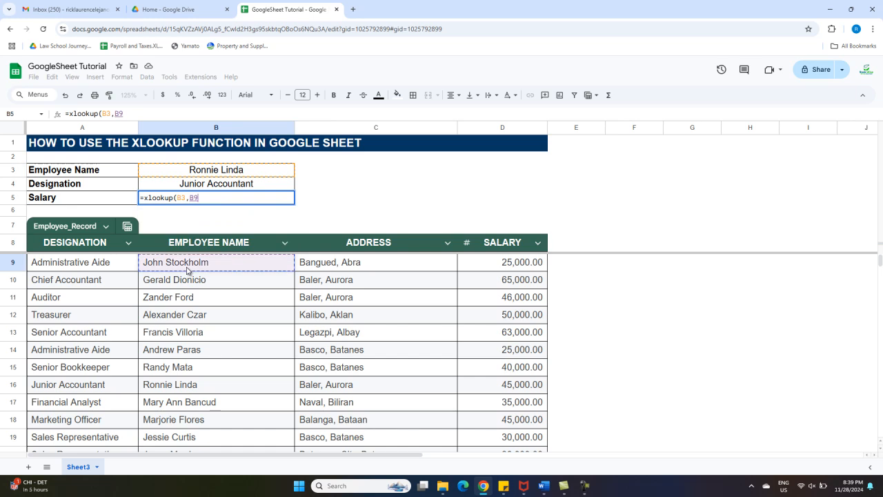
key("ctrl+shift+Down")
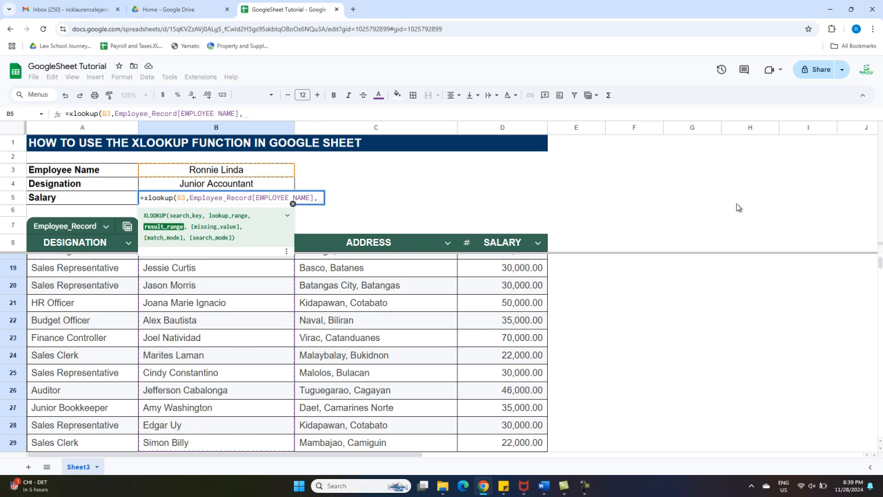
- Complete the XLOOKUP formula in B5 with Employee_Record[SALARY] as the result range
left_click_drag(880, 266, 880, 257)
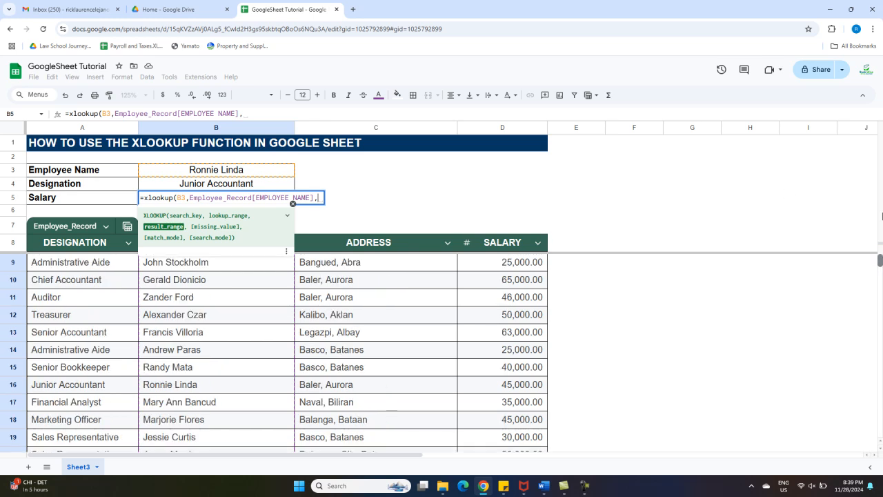
left_click(531, 270)
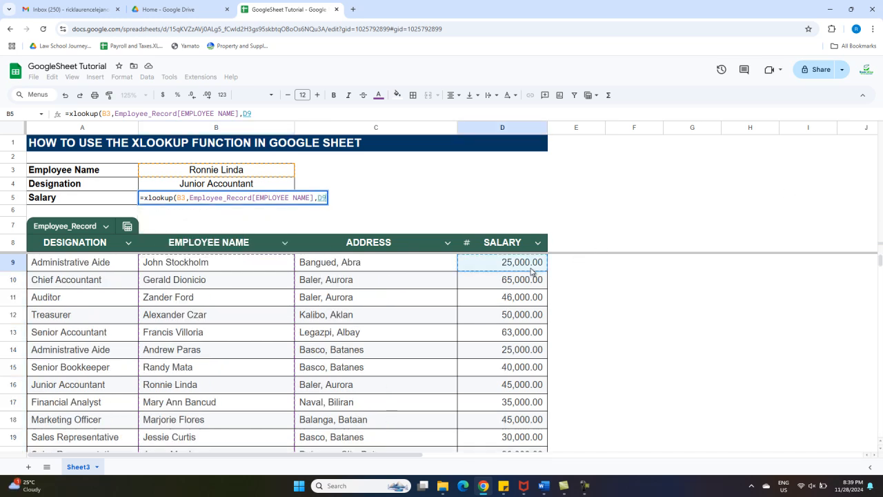
key("ctrl+shift+Down")
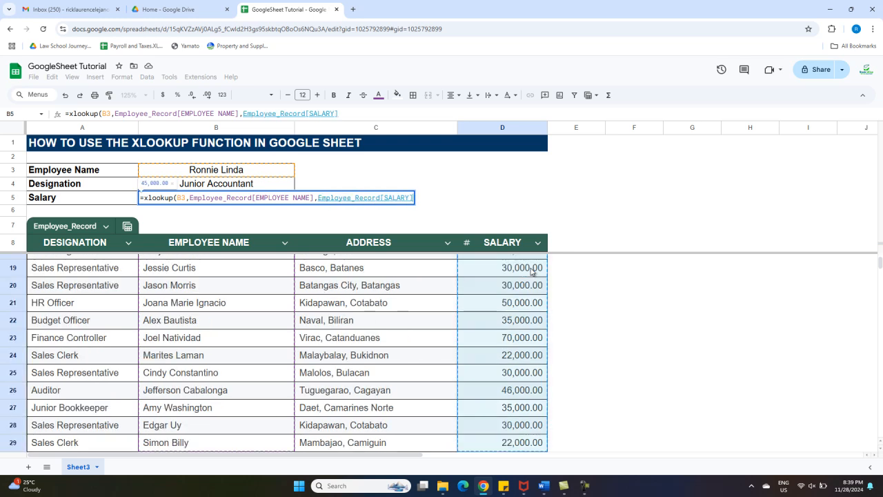
type(")")
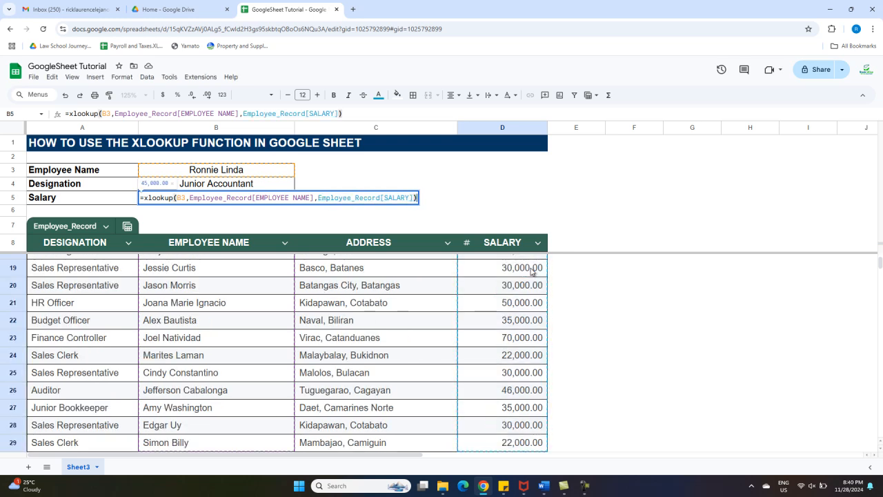
left_click_drag(880, 267, 881, 246)
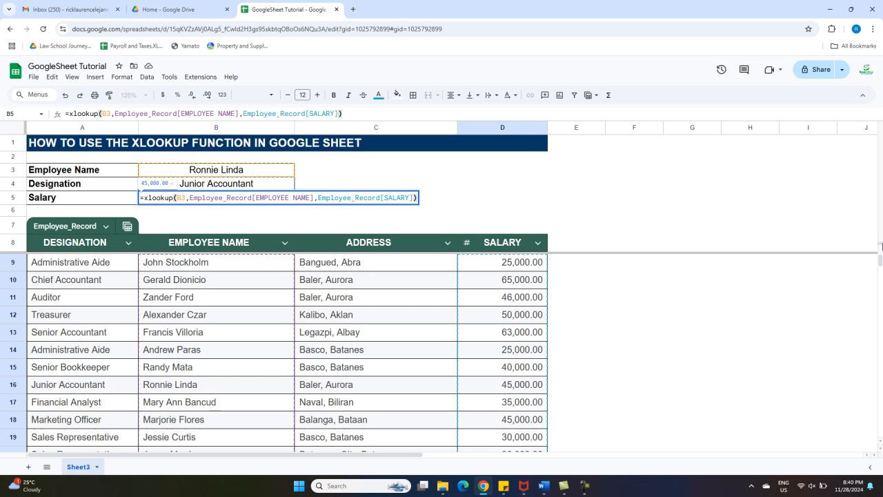
key("Return")
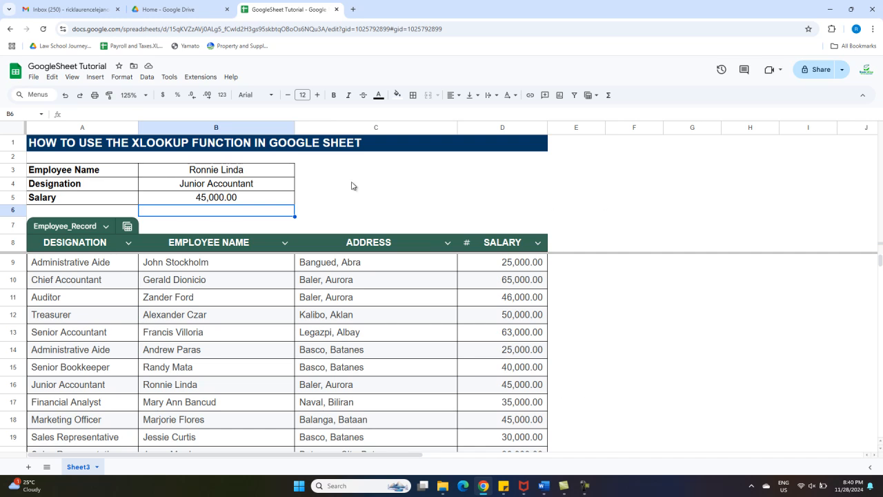
- Replace the Employee Name in cell B3 with the full name of the employee listed in row 11
left_click(253, 173)
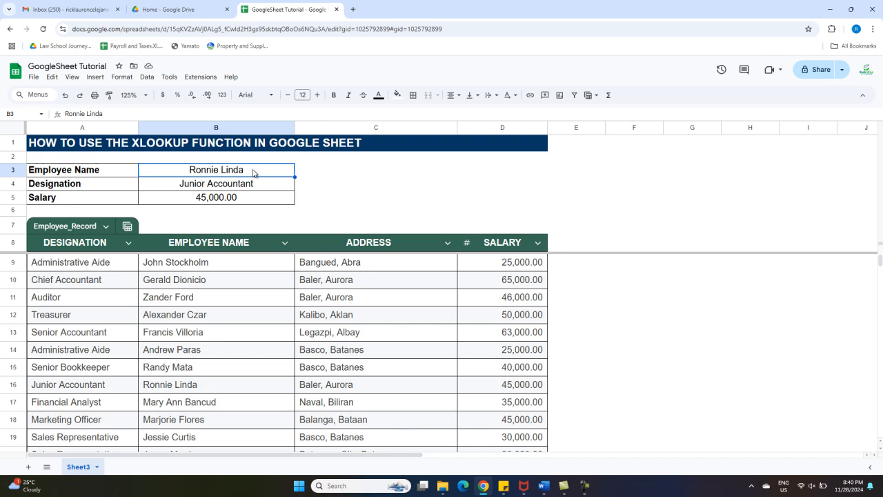
type("Xander Ford")
key("BackSpace")
key("BackSpace")
key("BackSpace")
key("BackSpace")
key("BackSpace")
key("BackSpace")
key("BackSpace")
key("BackSpace")
key("BackSpace")
key("BackSpace")
key("BackSpace")
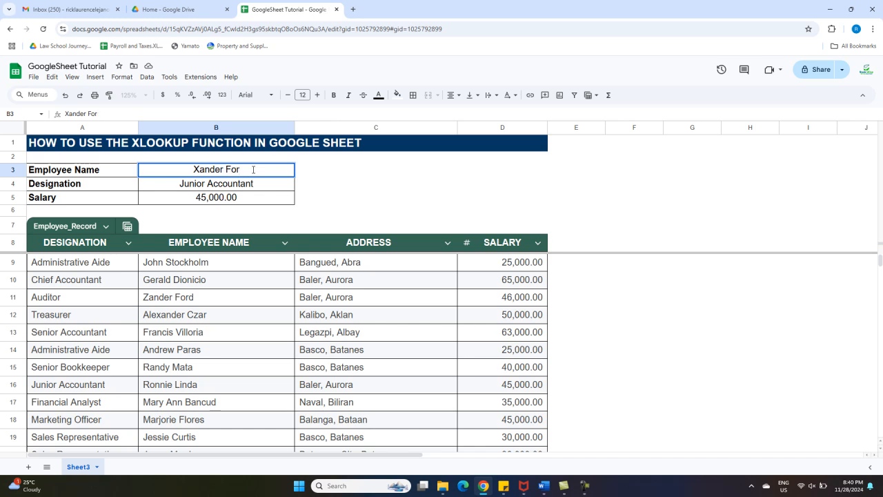
type("Zander Ford")
key("Return")
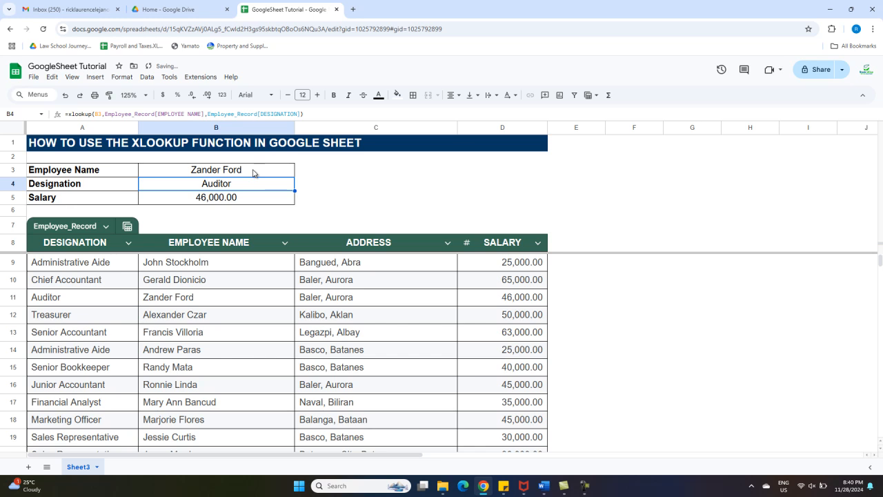
left_click(356, 187)
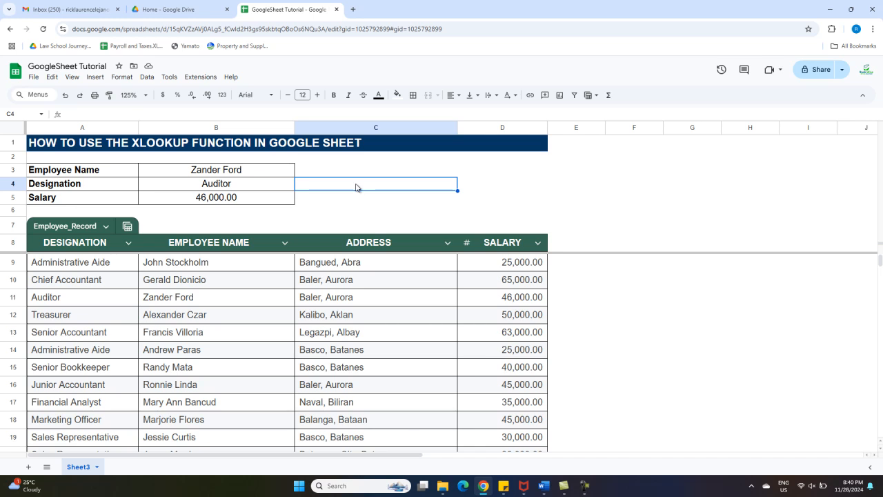
left_click(254, 175)
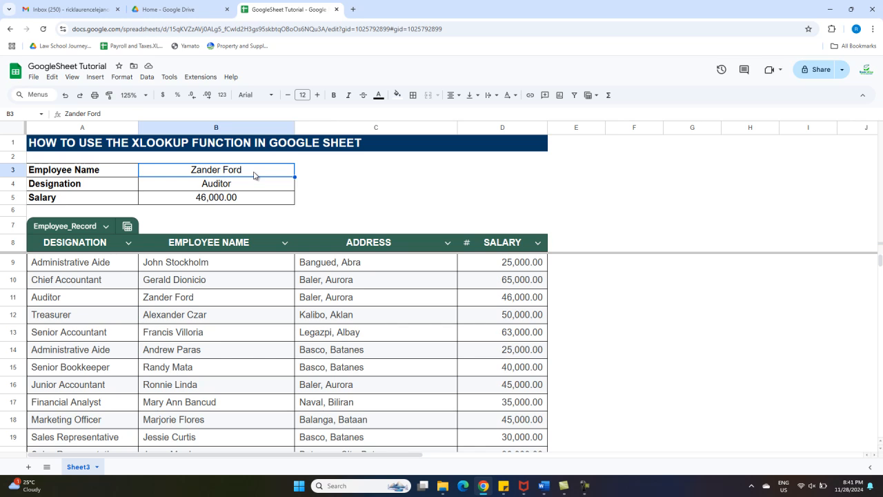
left_click(252, 190)
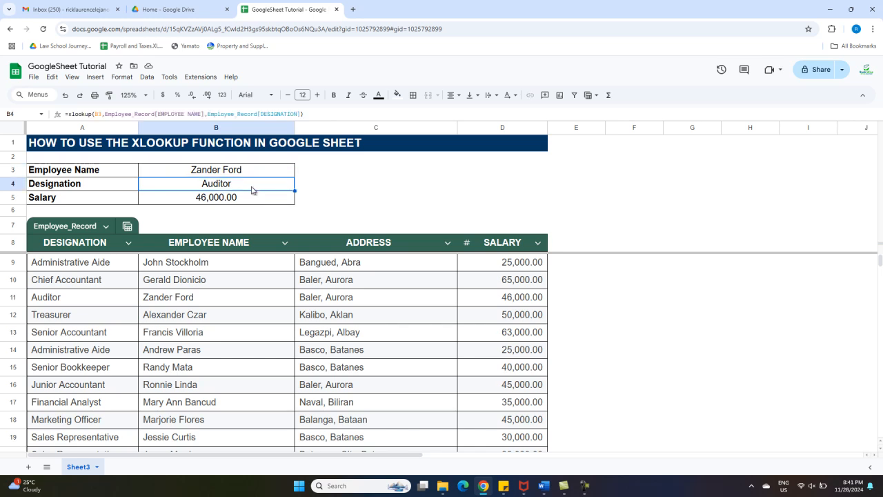
left_click(366, 186)
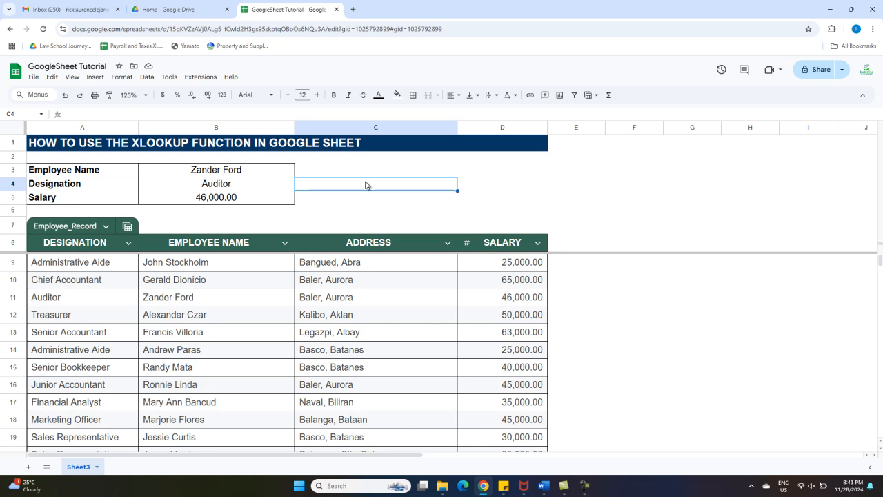